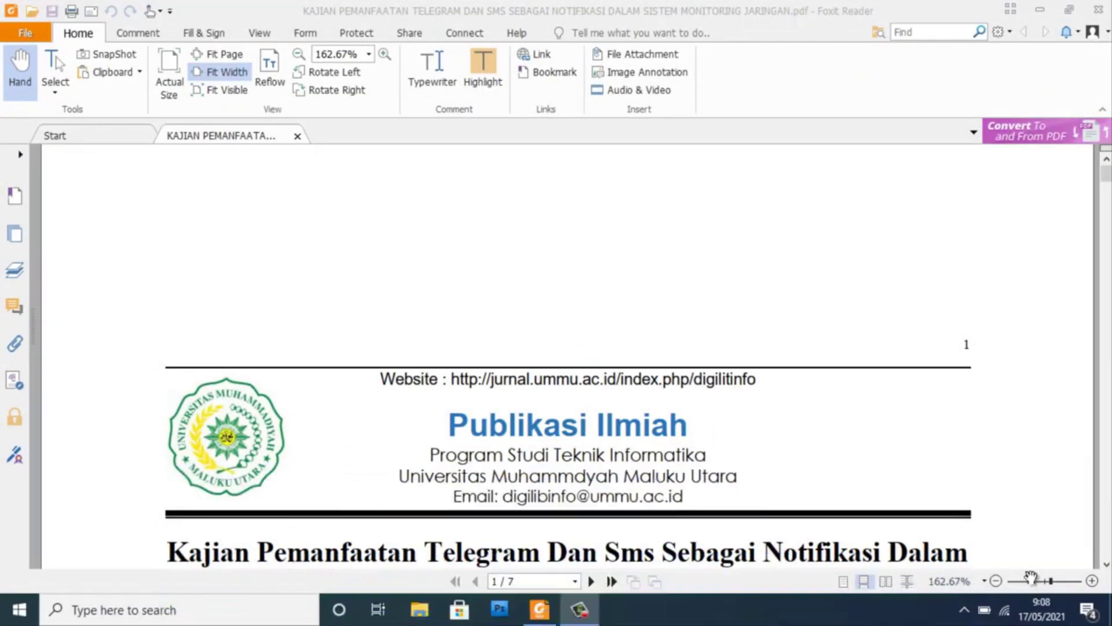
# Confirm the Wi-Fi connection, then minimize the journal PDF in Foxit Reader
pyautogui.click(1006, 613)
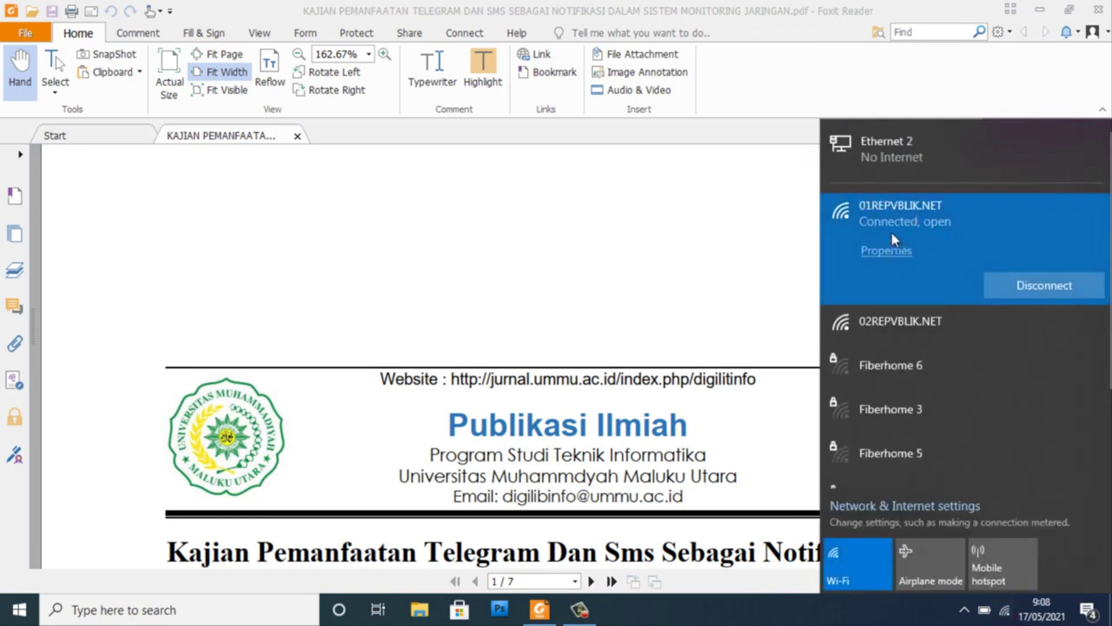
pyautogui.click(764, 230)
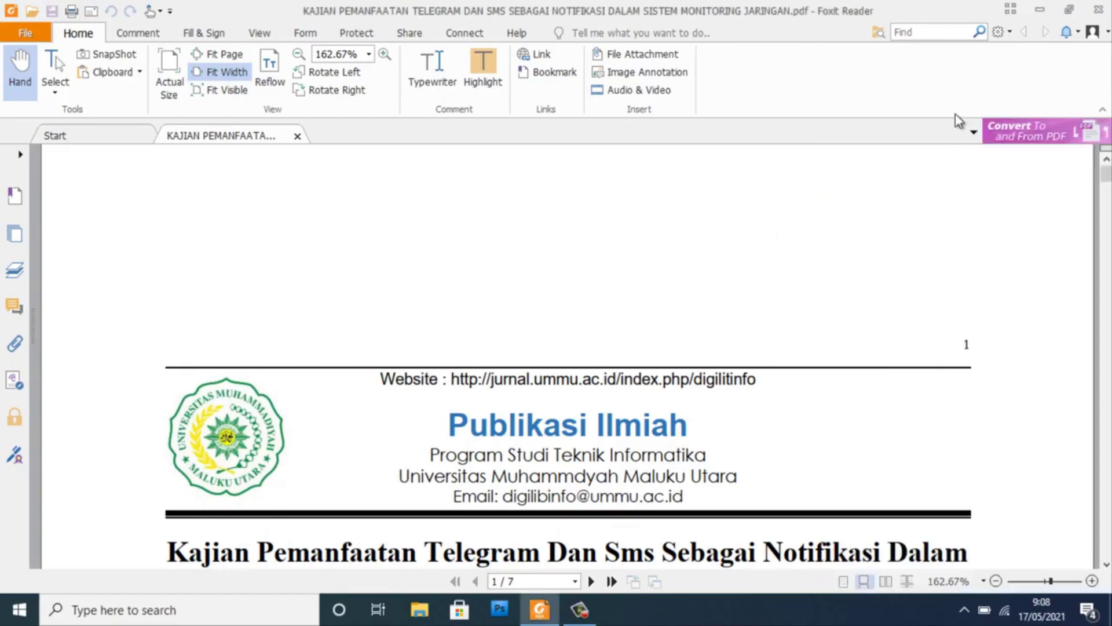
pyautogui.click(1040, 9)
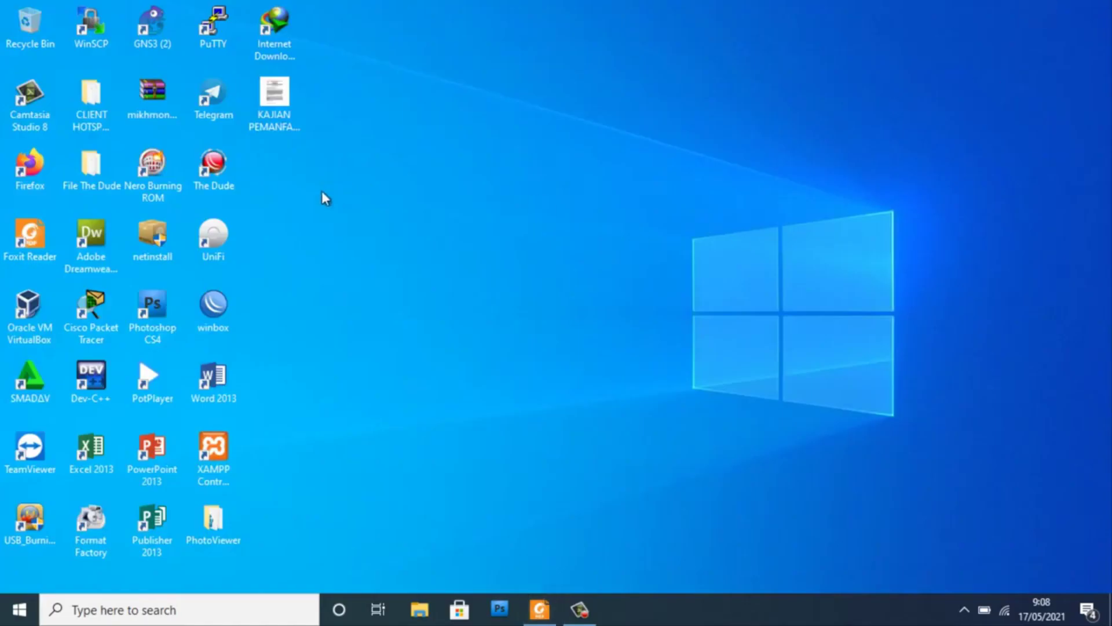
# Launch Firefox, search Google for 'pdf to word', and scroll through the results
pyautogui.doubleClick(36, 164)
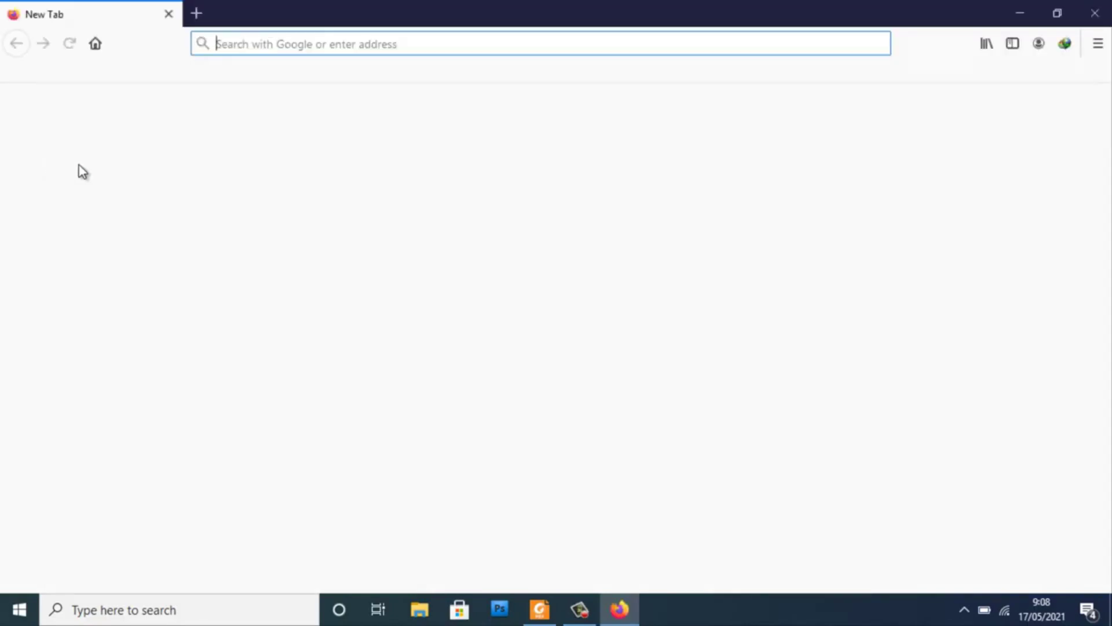
pyautogui.click(275, 42)
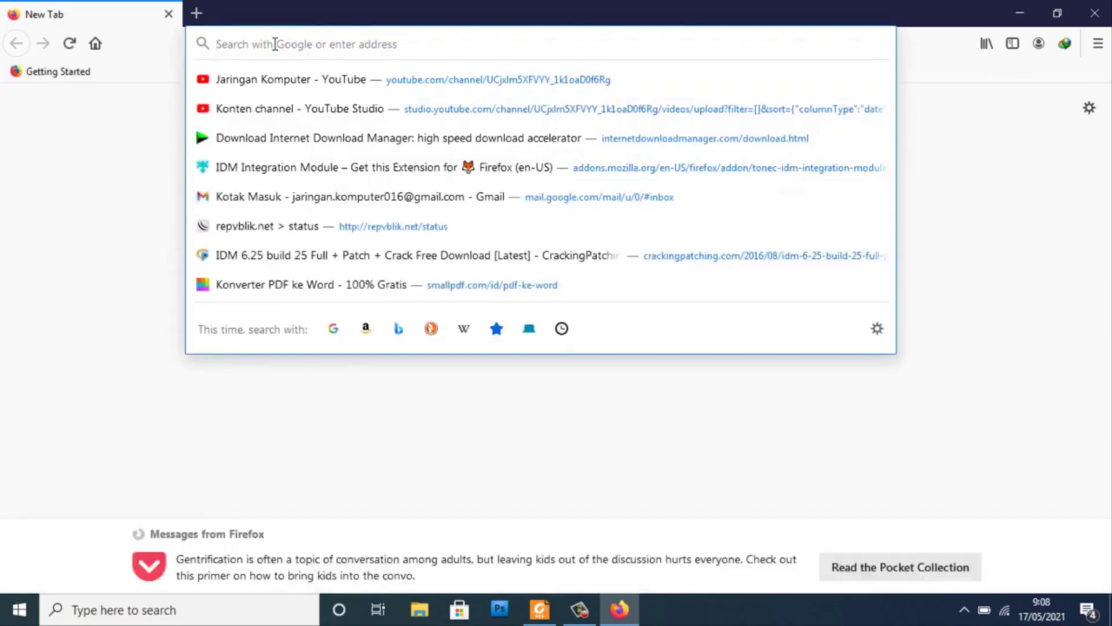
pyautogui.write('pdf')
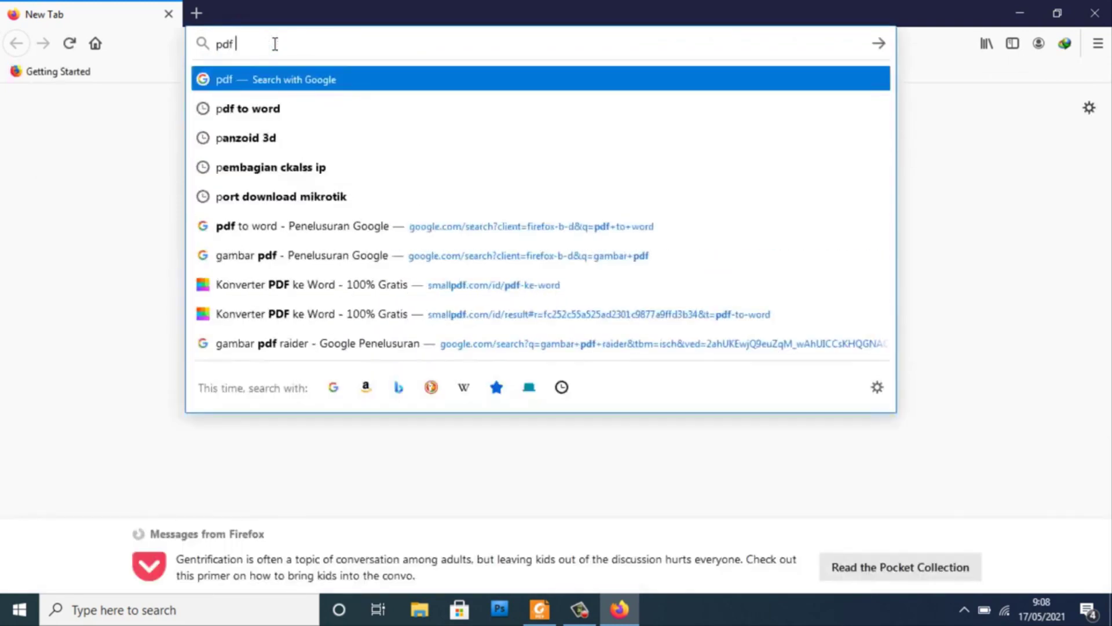
pyautogui.write(' to')
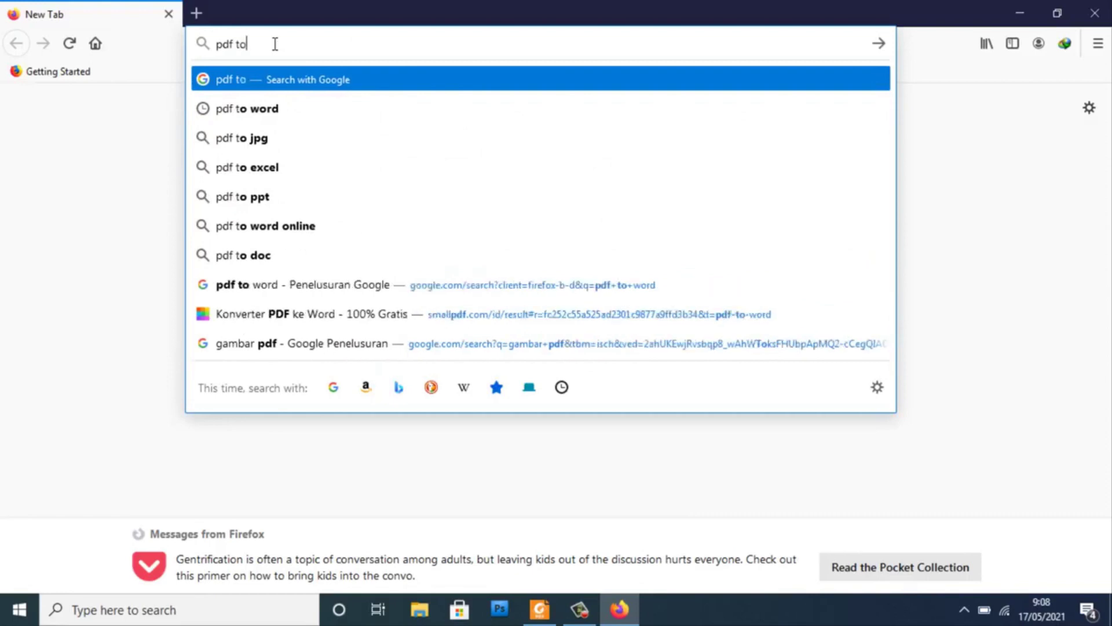
pyautogui.write(' word')
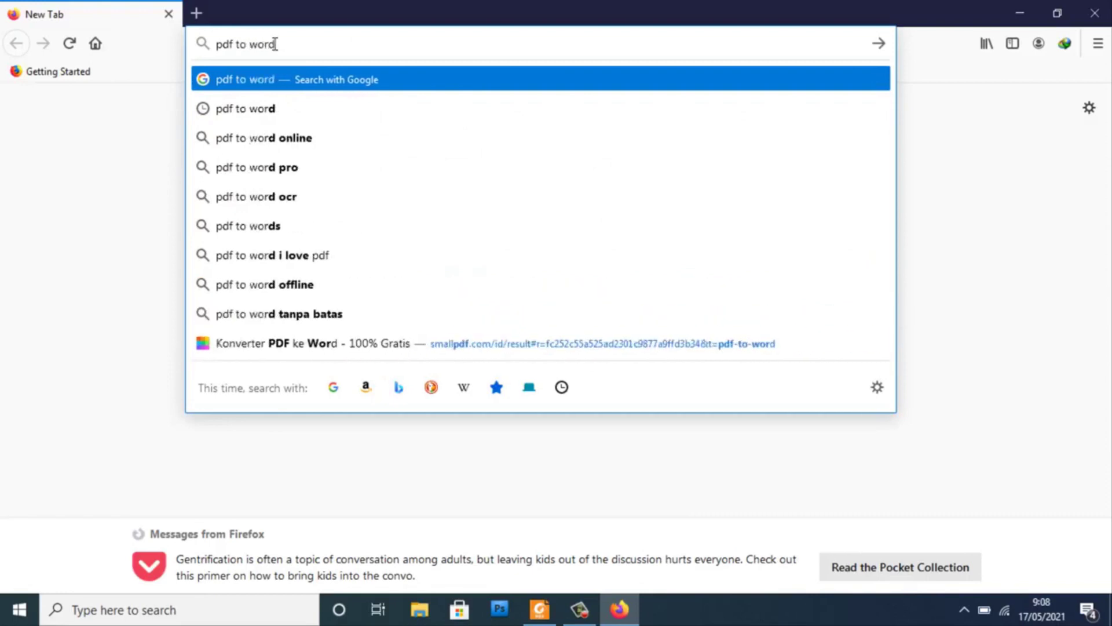
pyautogui.press('Return')
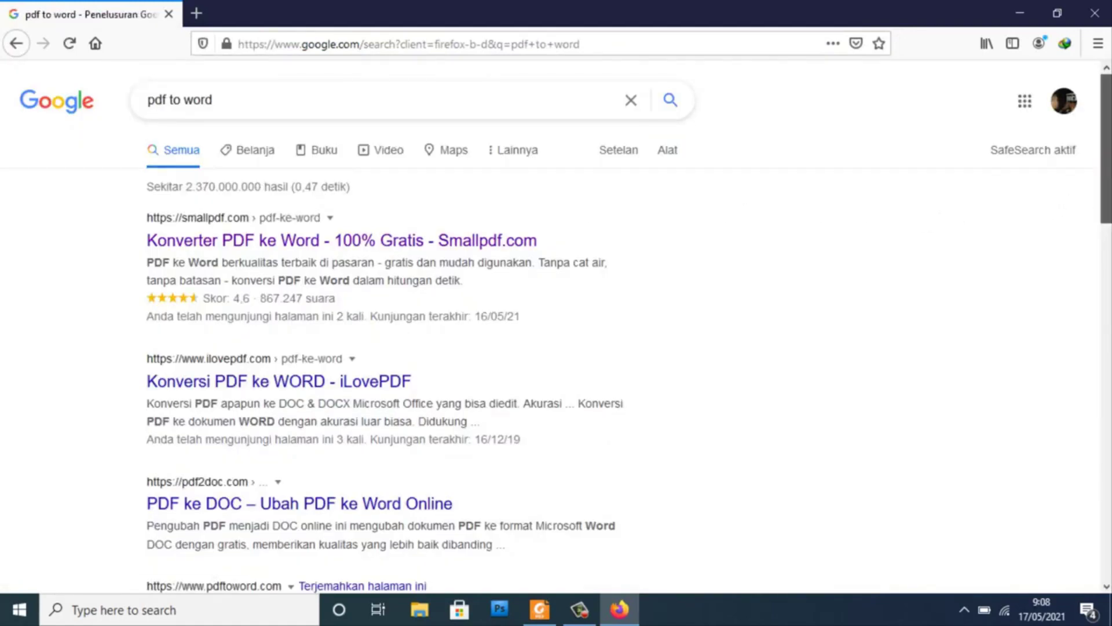
pyautogui.scroll(-1, 556, 330)
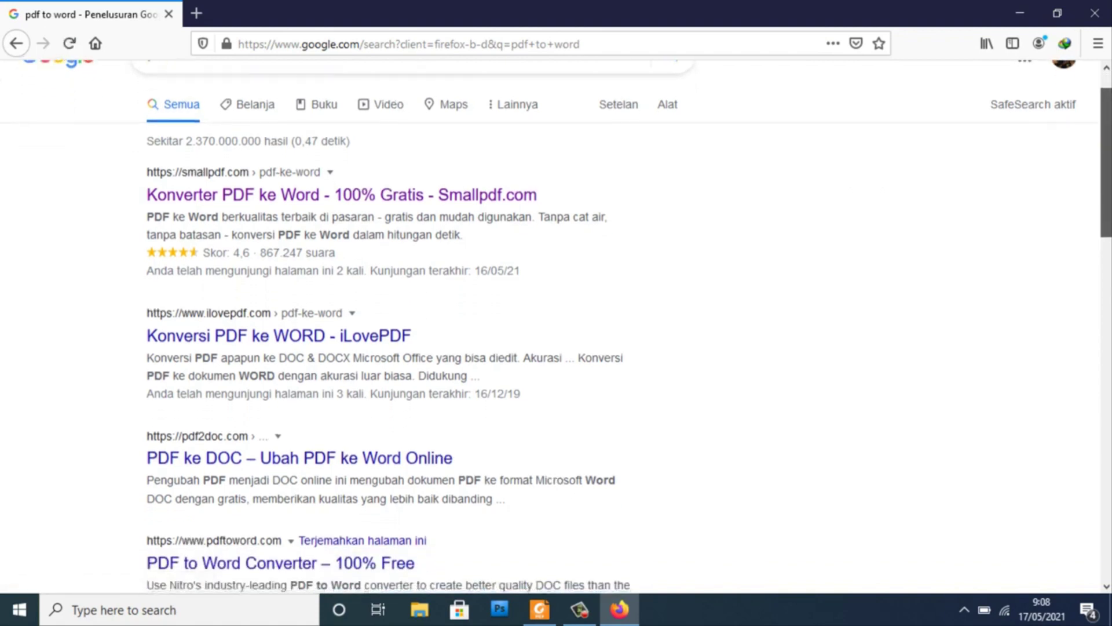
pyautogui.scroll(-3, 556, 330)
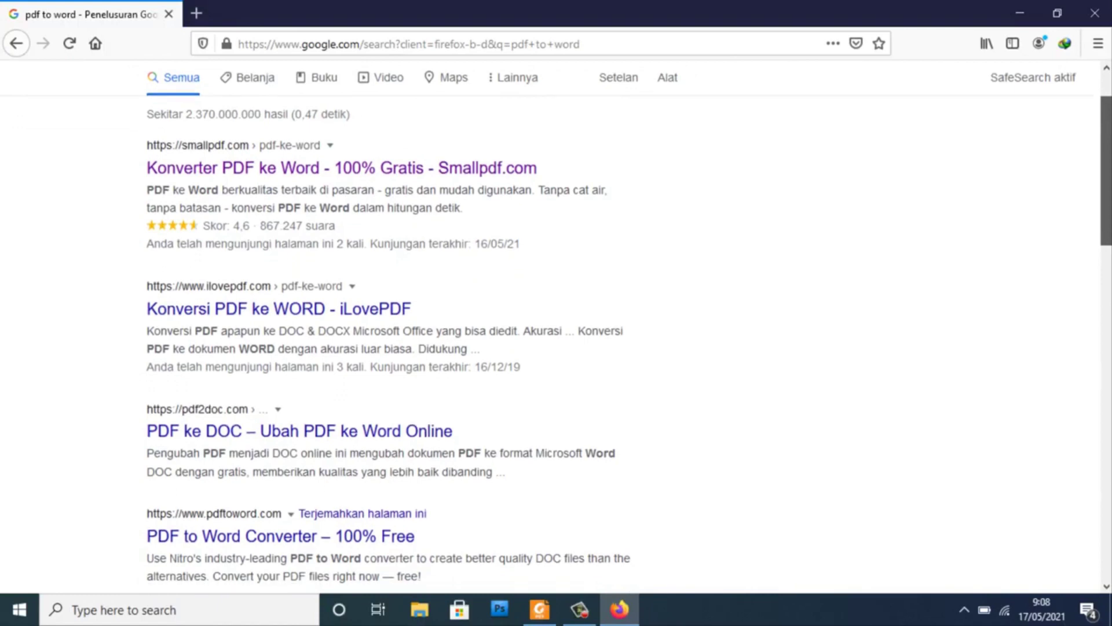
pyautogui.scroll(-5, 472, 219)
pyautogui.scroll(10, 471, 219)
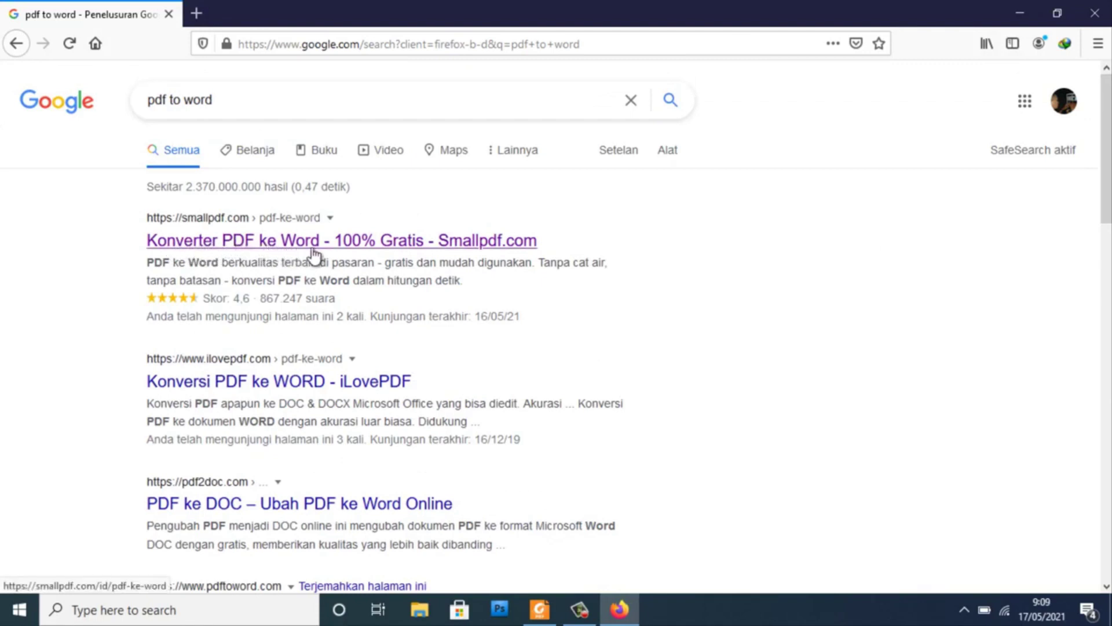
# Open Smallpdf's PDF to Word page and upload the KAJIAN journal PDF from the Desktop
pyautogui.click(377, 239)
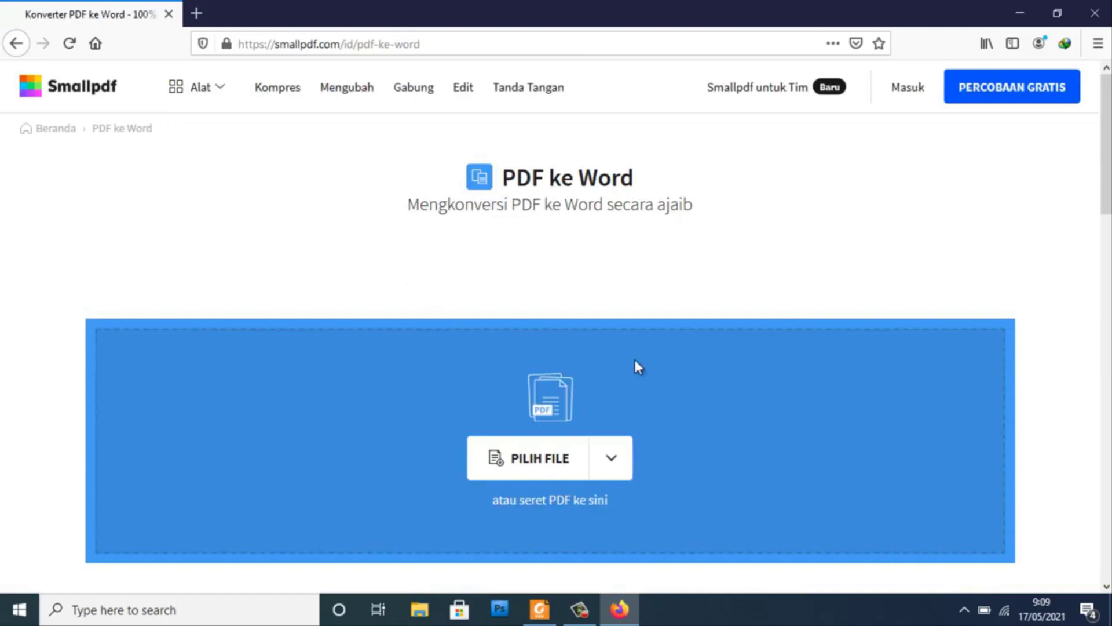
pyautogui.click(556, 459)
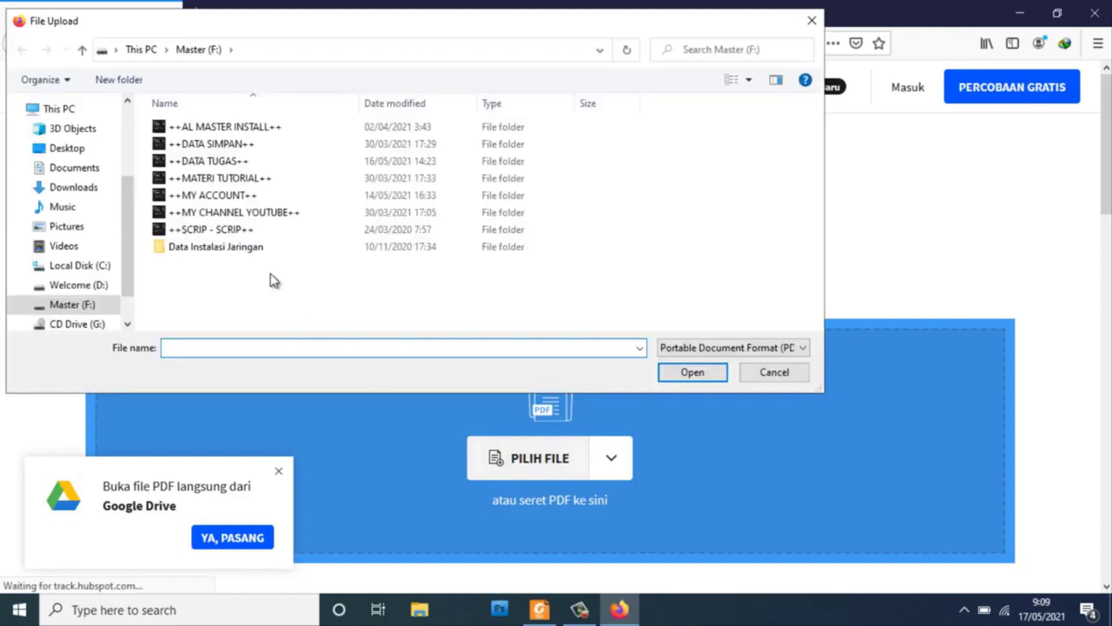
pyautogui.click(76, 148)
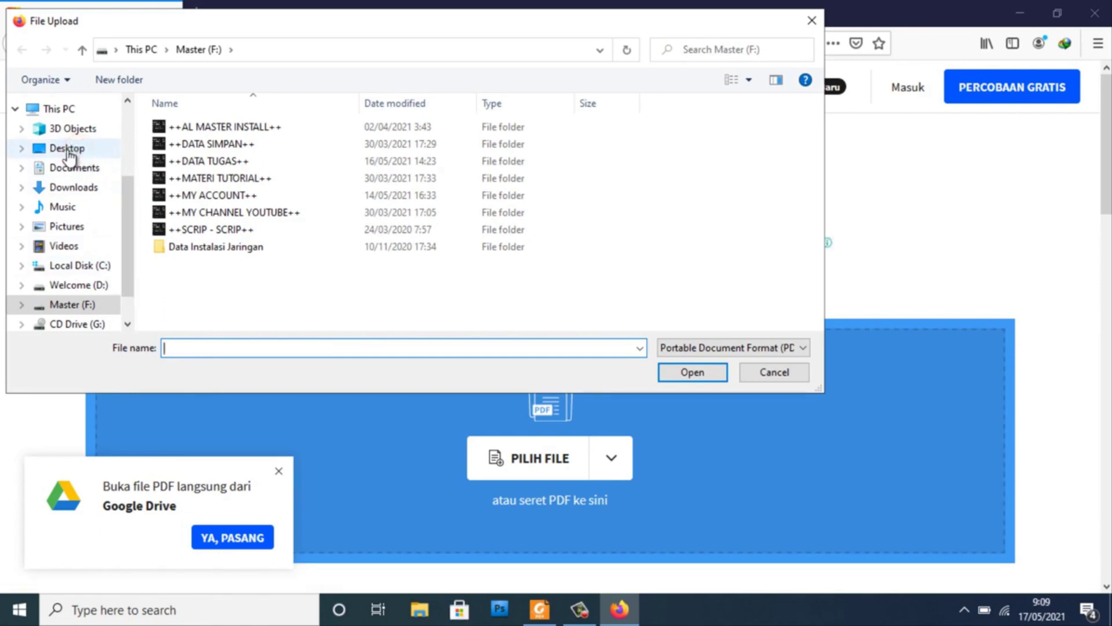
pyautogui.click(68, 150)
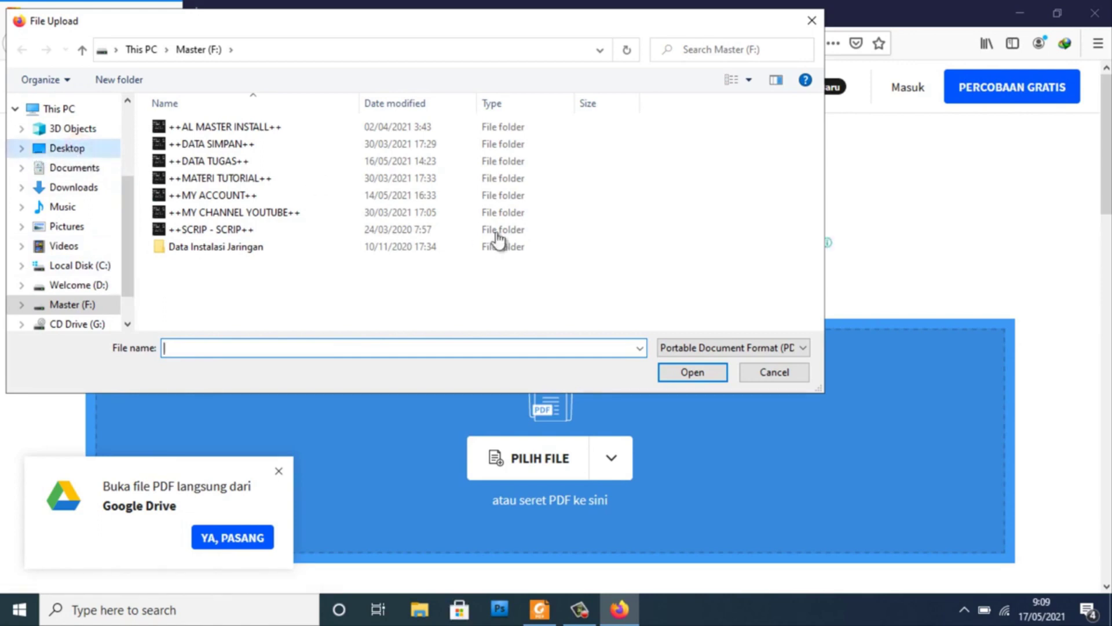
pyautogui.click(53, 153)
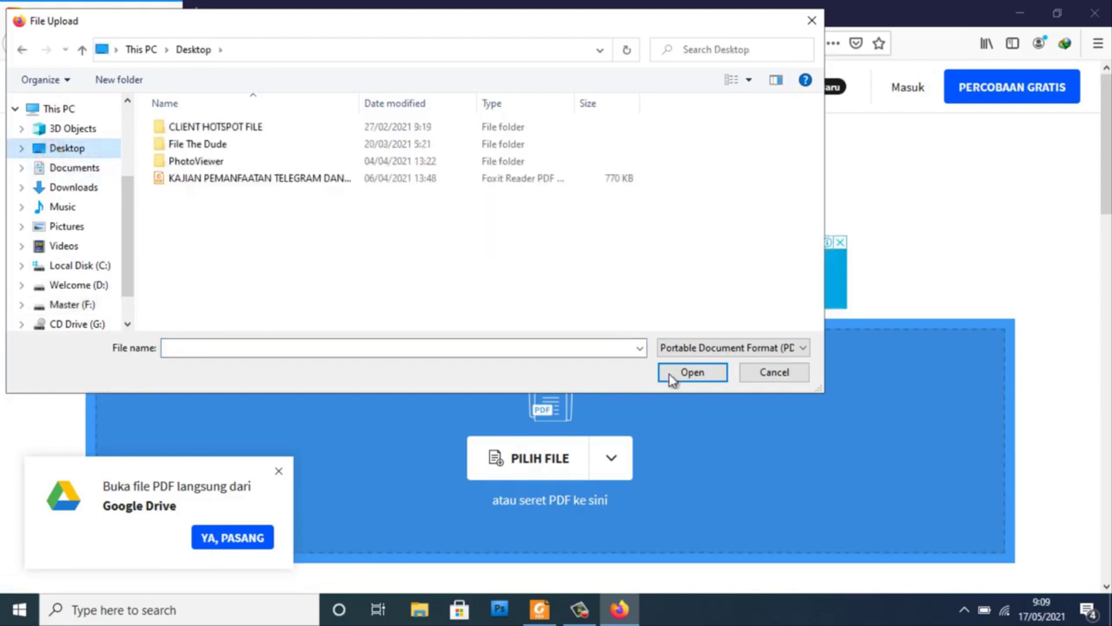
pyautogui.click(200, 181)
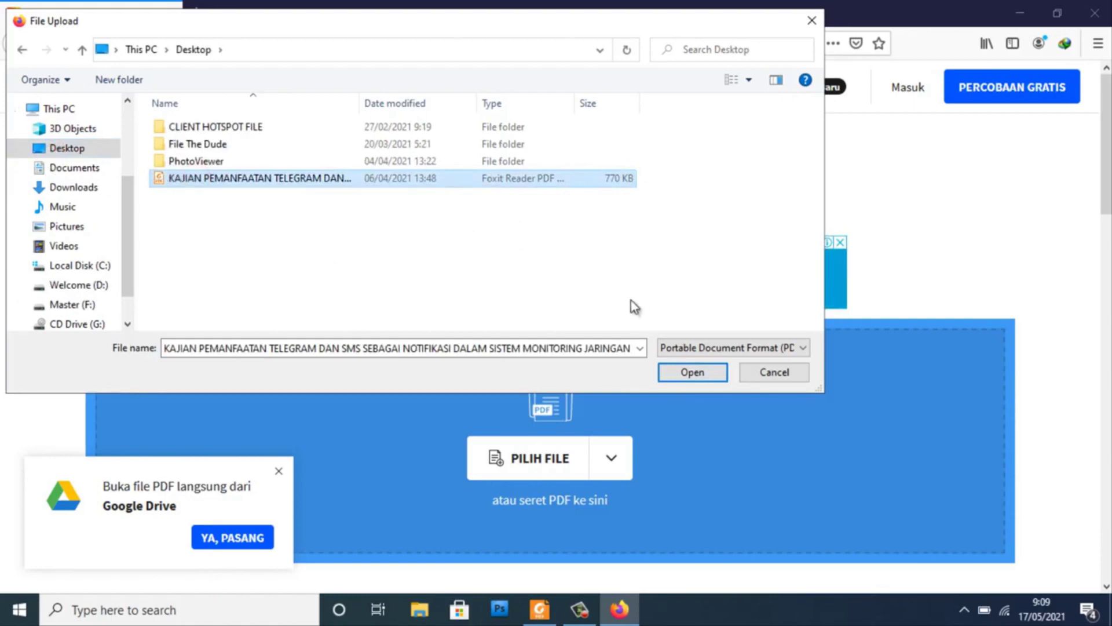
pyautogui.click(693, 374)
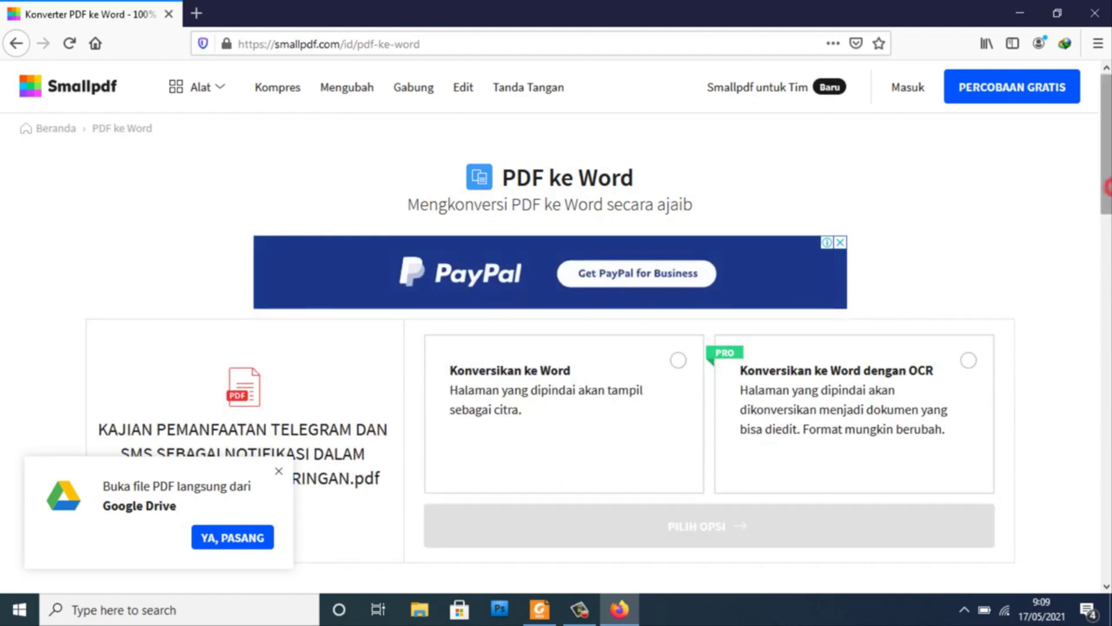
# Choose the plain convert-to-Word option and convert the journal PDF
pyautogui.scroll(-3, 1001, 300)
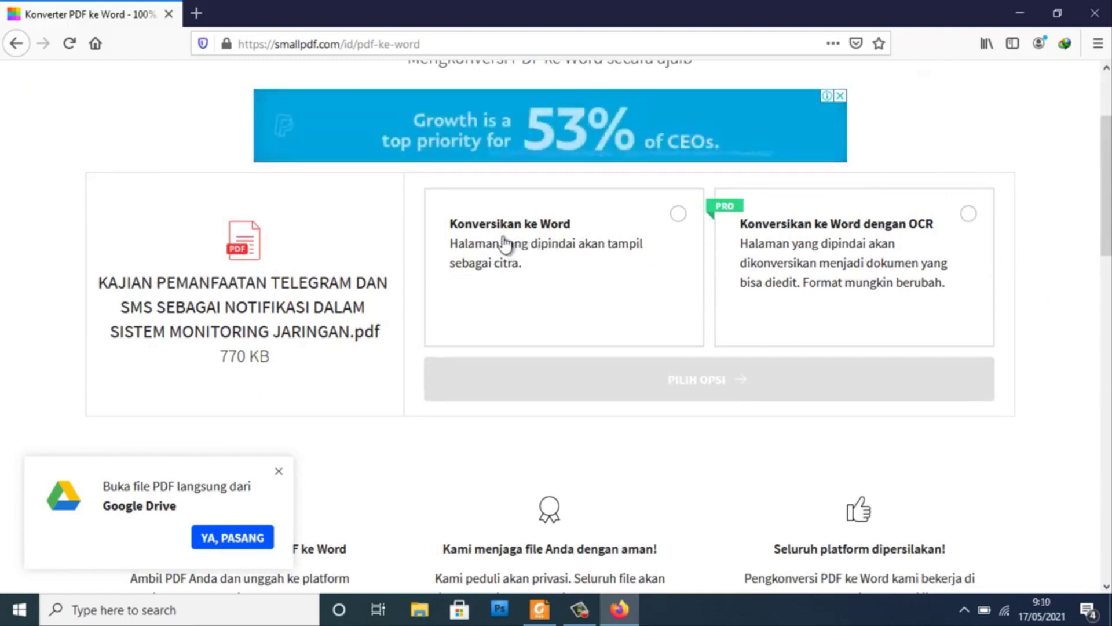
pyautogui.click(678, 215)
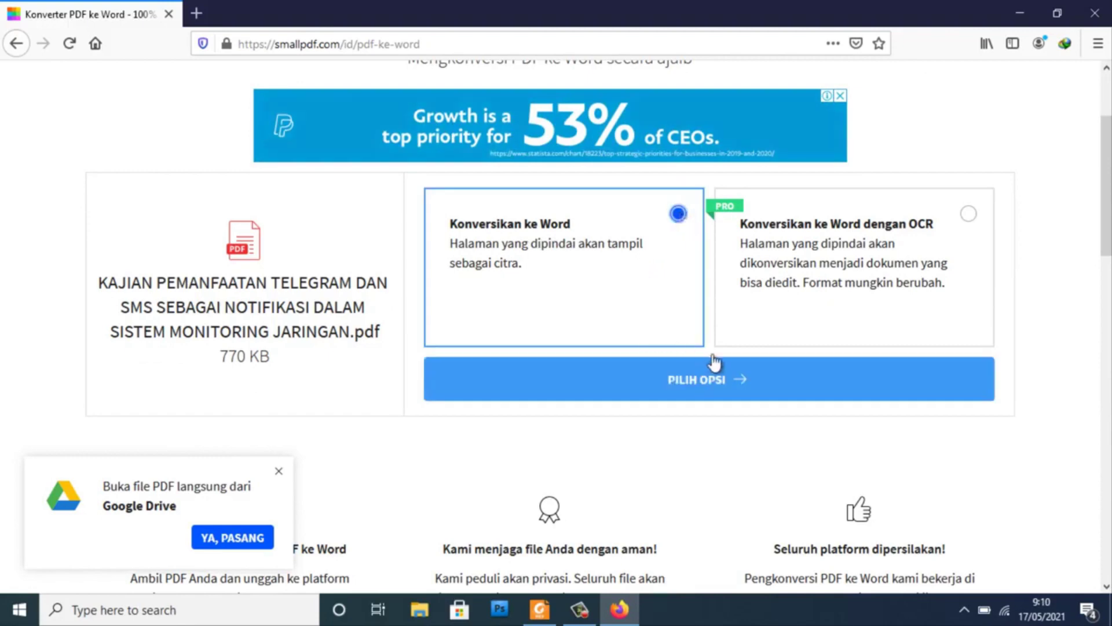
pyautogui.click(707, 381)
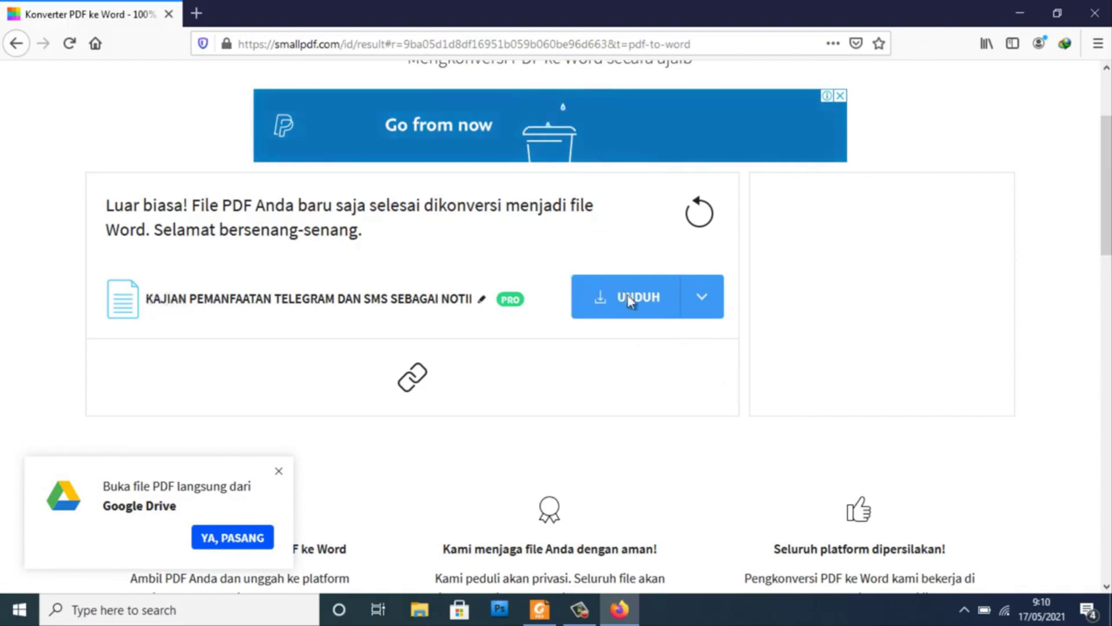
# Save the converted -dikonversi.docx file and show Firefox's recent downloads
pyautogui.click(643, 313)
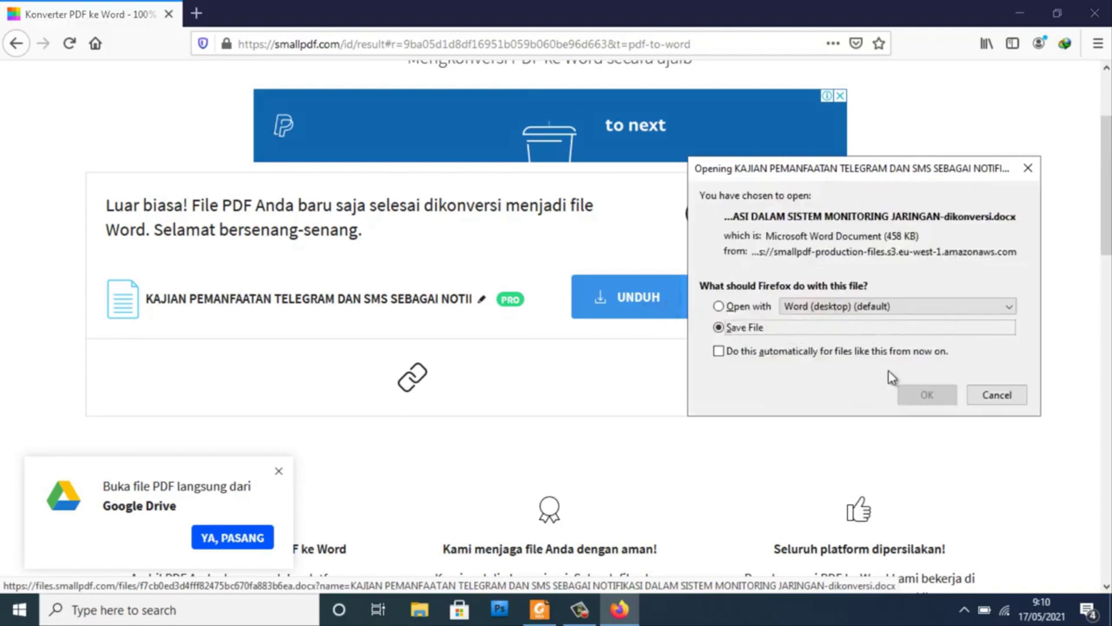
pyautogui.click(929, 394)
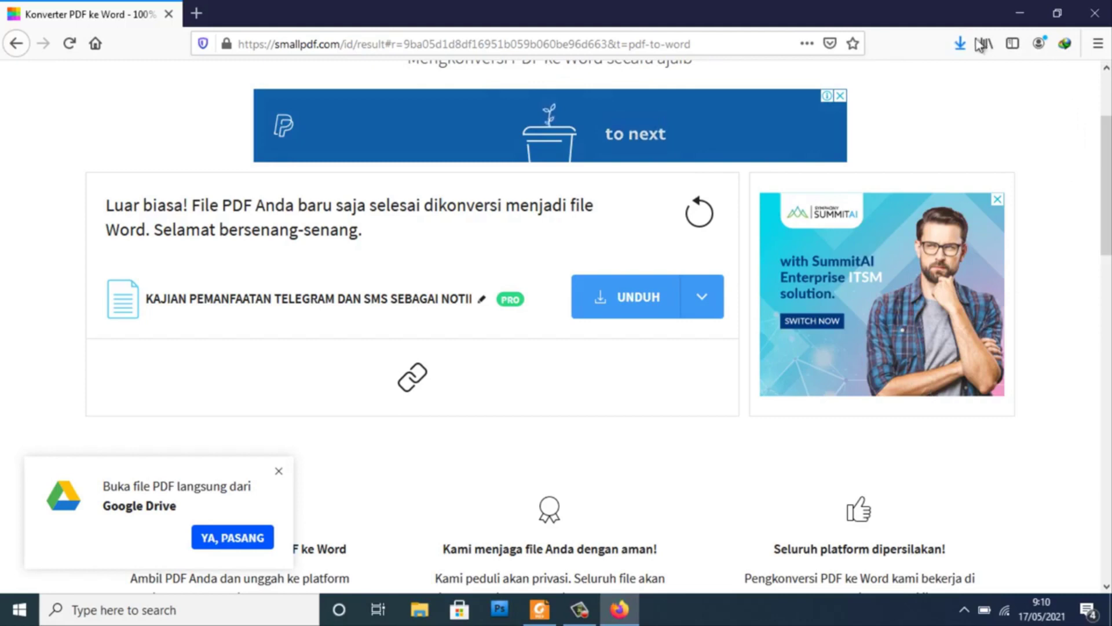
pyautogui.click(960, 45)
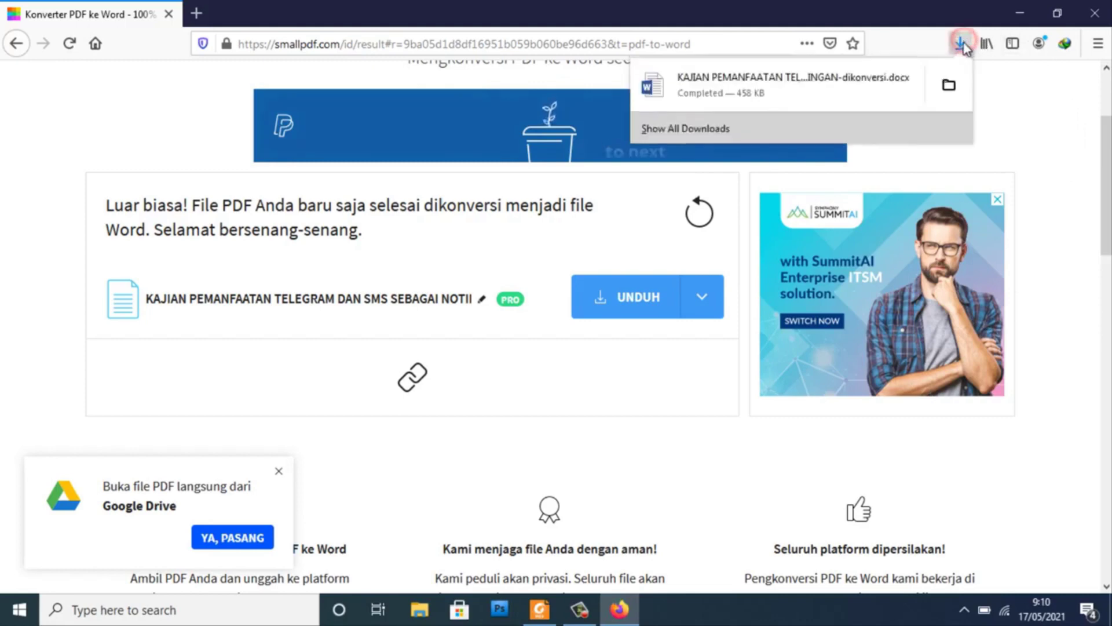
# Cut the KAJIAN .docx from the Downloads folder and minimize File Explorer
pyautogui.click(949, 86)
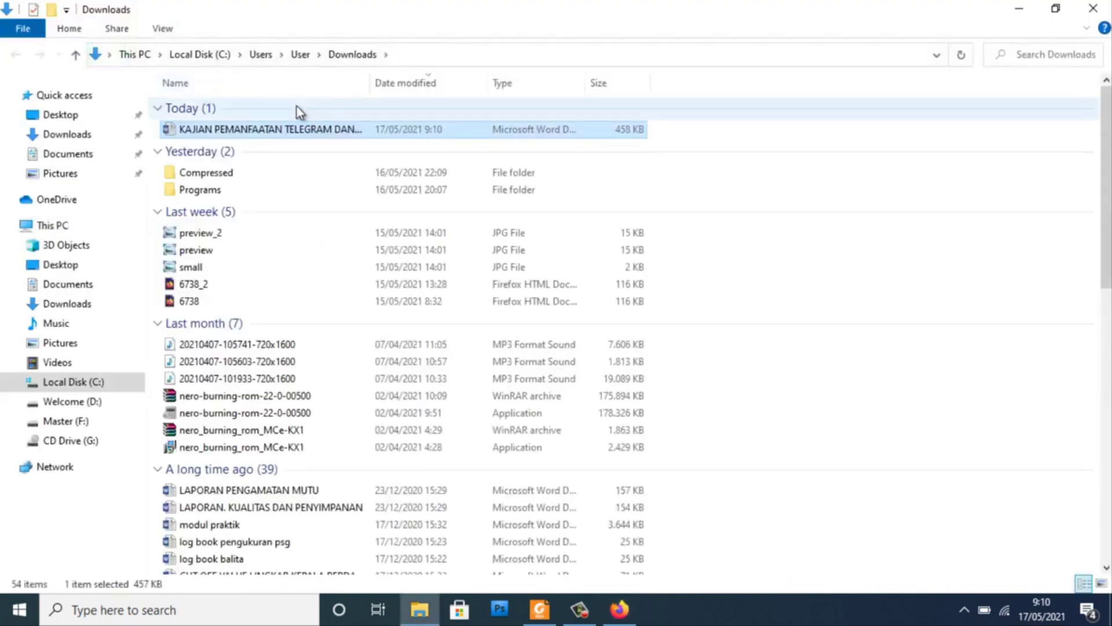
pyautogui.doubleClick(291, 130)
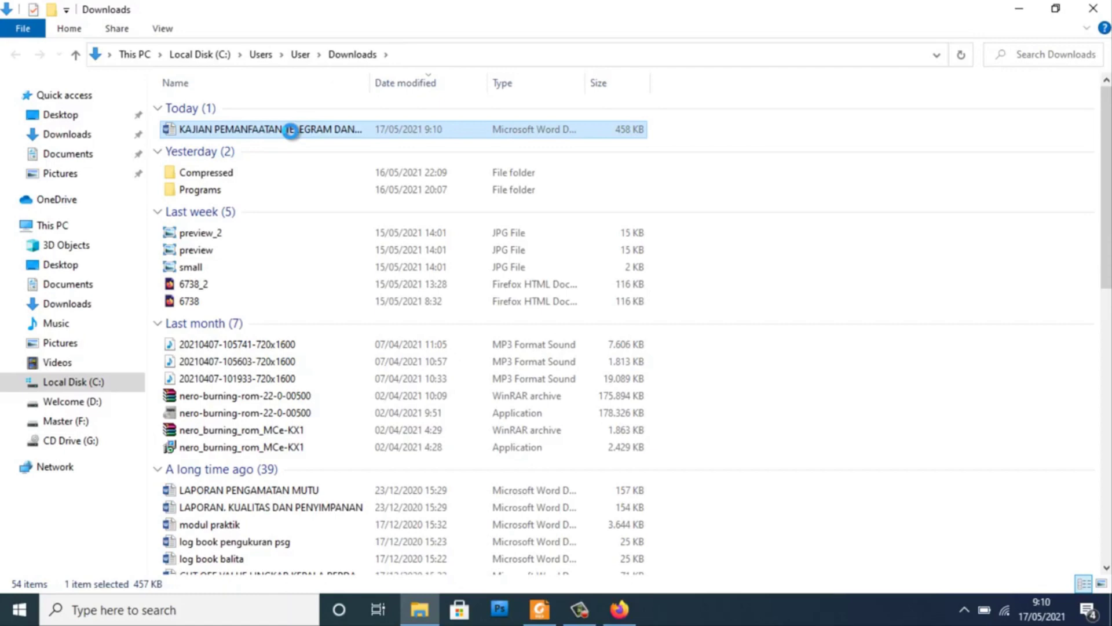
pyautogui.rightClick(291, 134)
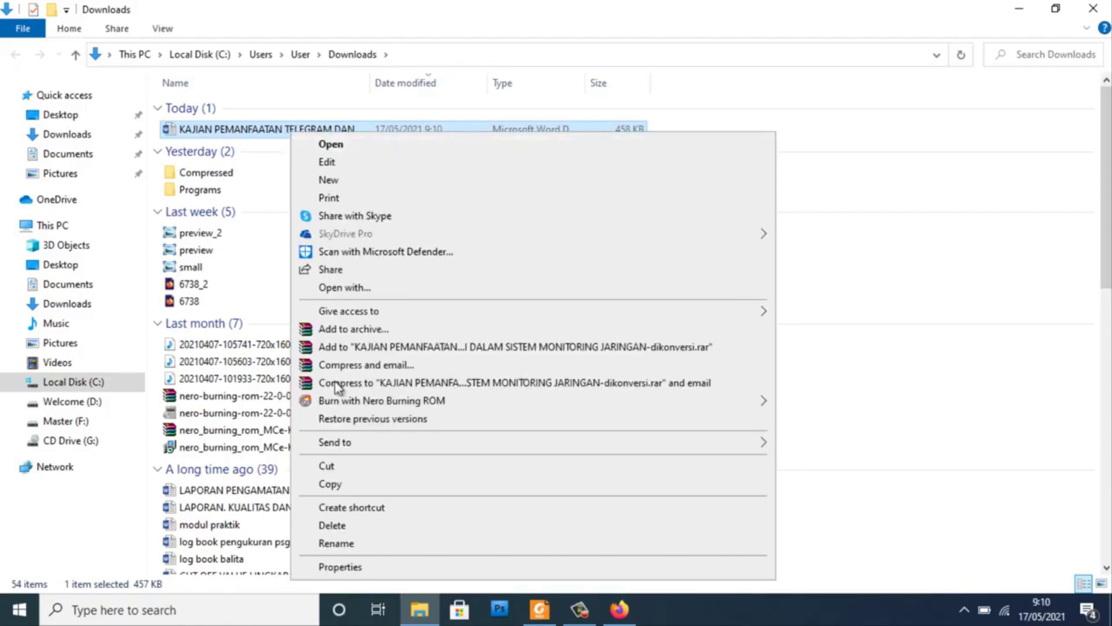
pyautogui.click(333, 465)
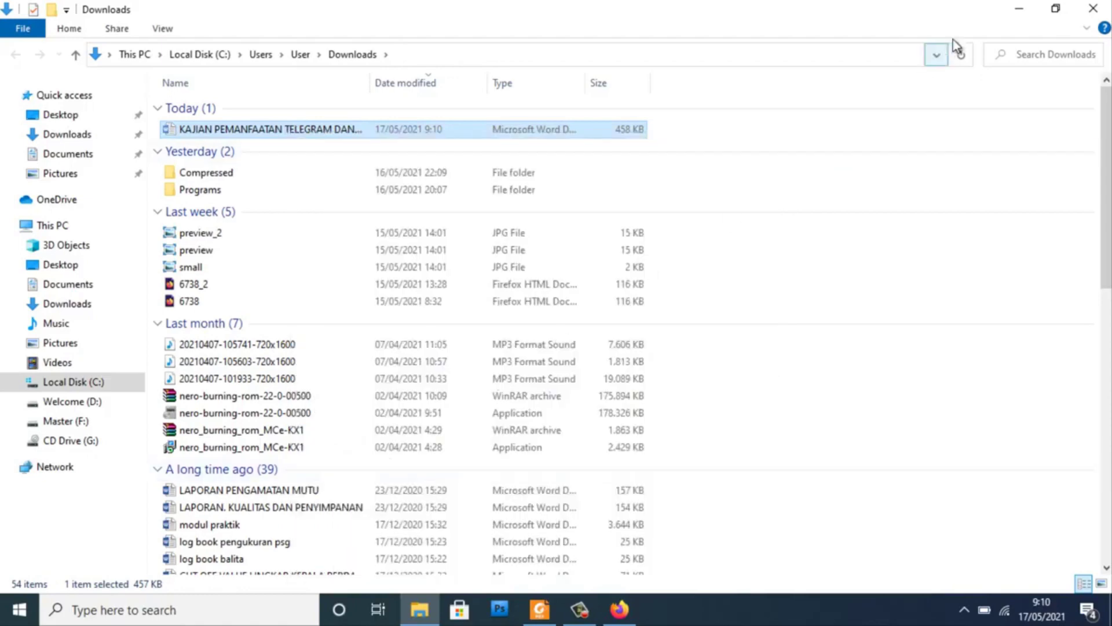
pyautogui.click(1016, 9)
# Paste the KAJIAN document onto the desktop beside the top icon column and open it in Word
pyautogui.click(1012, 12)
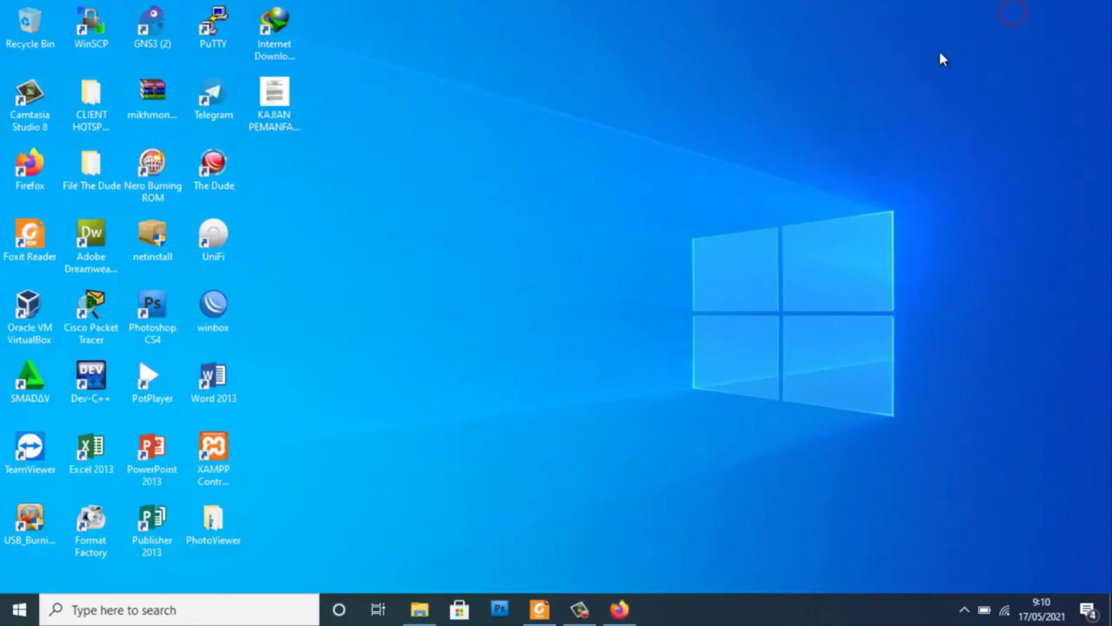
pyautogui.rightClick(467, 182)
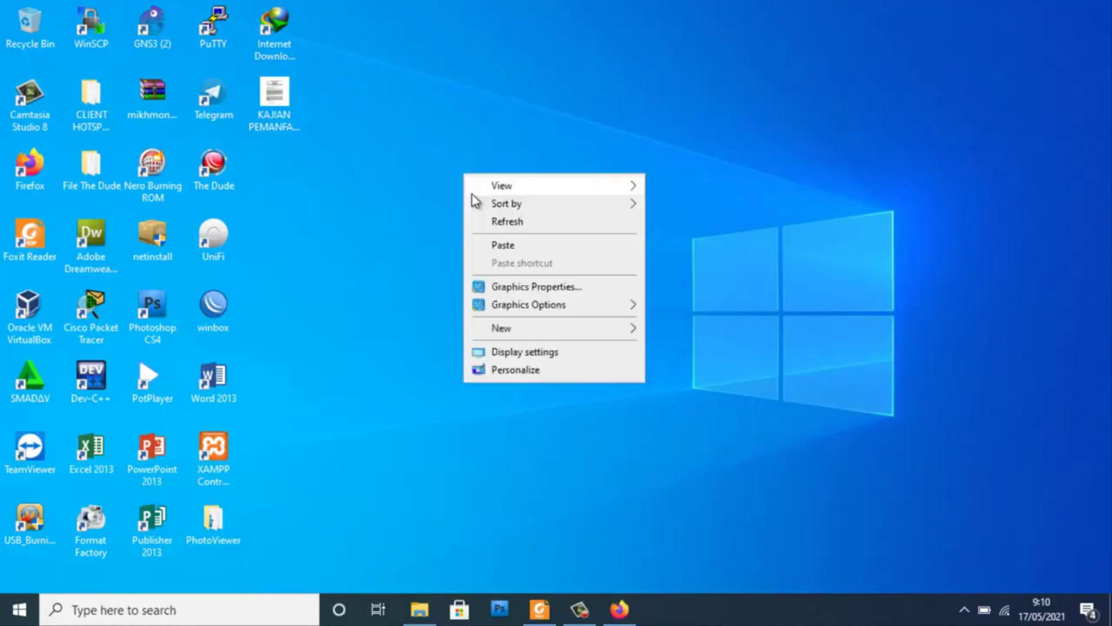
pyautogui.click(496, 241)
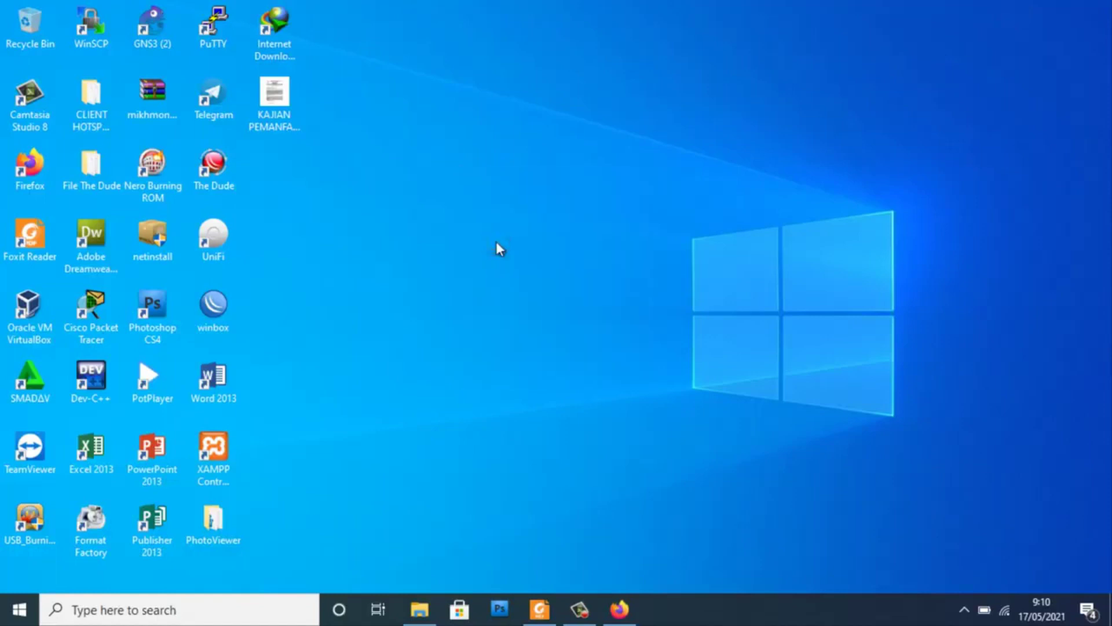
pyautogui.moveTo(464, 198); pyautogui.dragTo(334, 118)
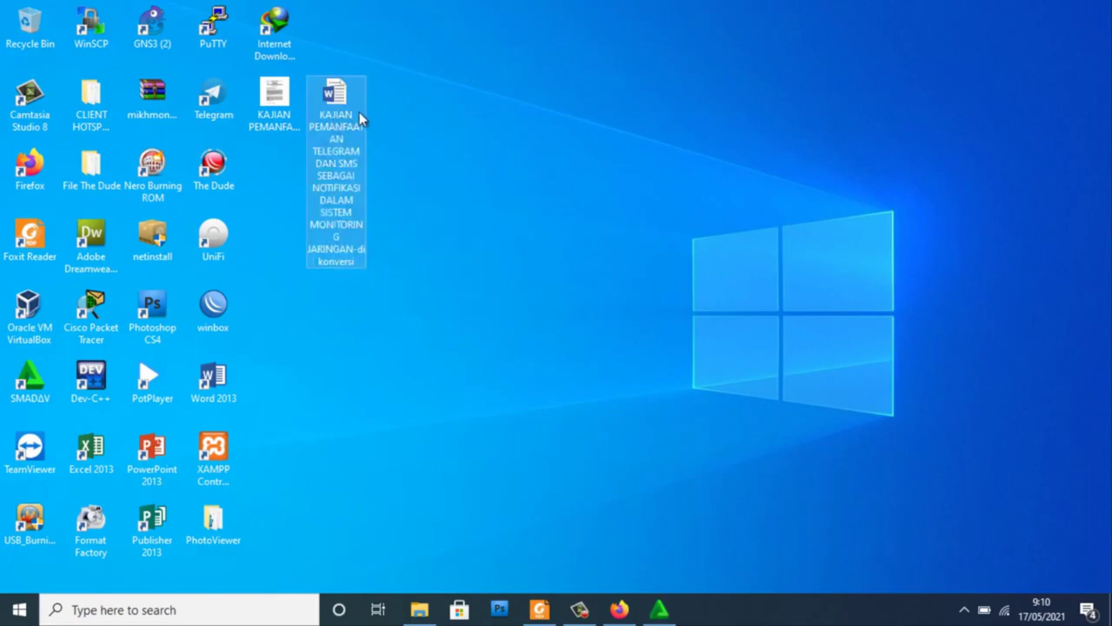
pyautogui.doubleClick(340, 102)
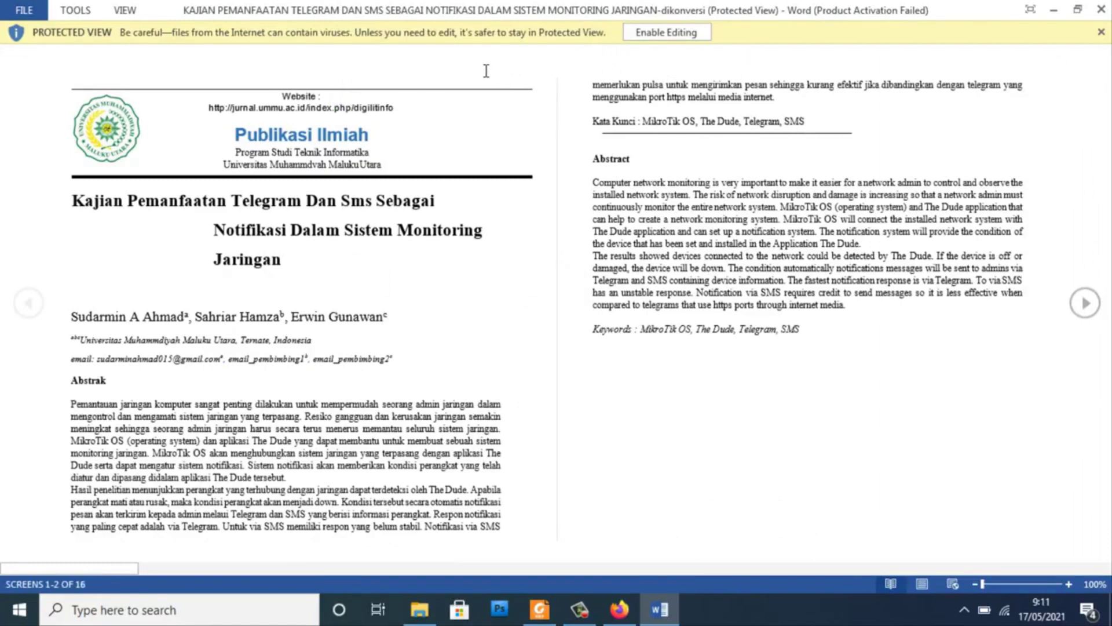
# Enable editing and inspect the converted Abstrak paragraph and title text
pyautogui.click(670, 33)
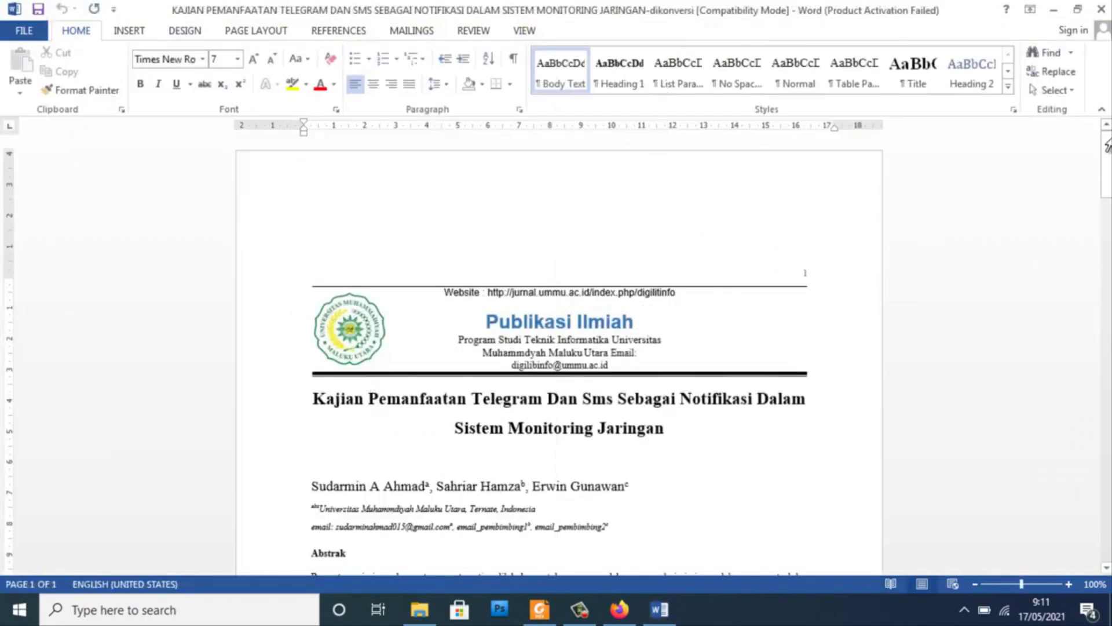
pyautogui.moveTo(1108, 158)
pyautogui.mouseDown()
pyautogui.moveTo(1106, 203)
pyautogui.moveTo(1106, 155)
pyautogui.mouseUp()
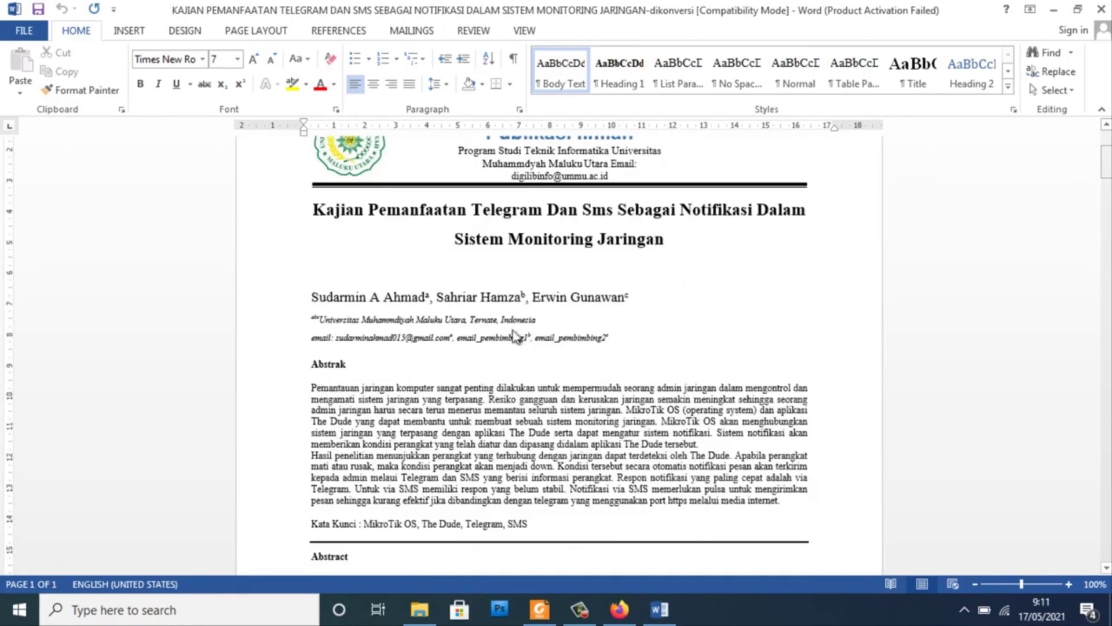
pyautogui.click(311, 386)
pyautogui.moveTo(312, 387); pyautogui.dragTo(628, 412)
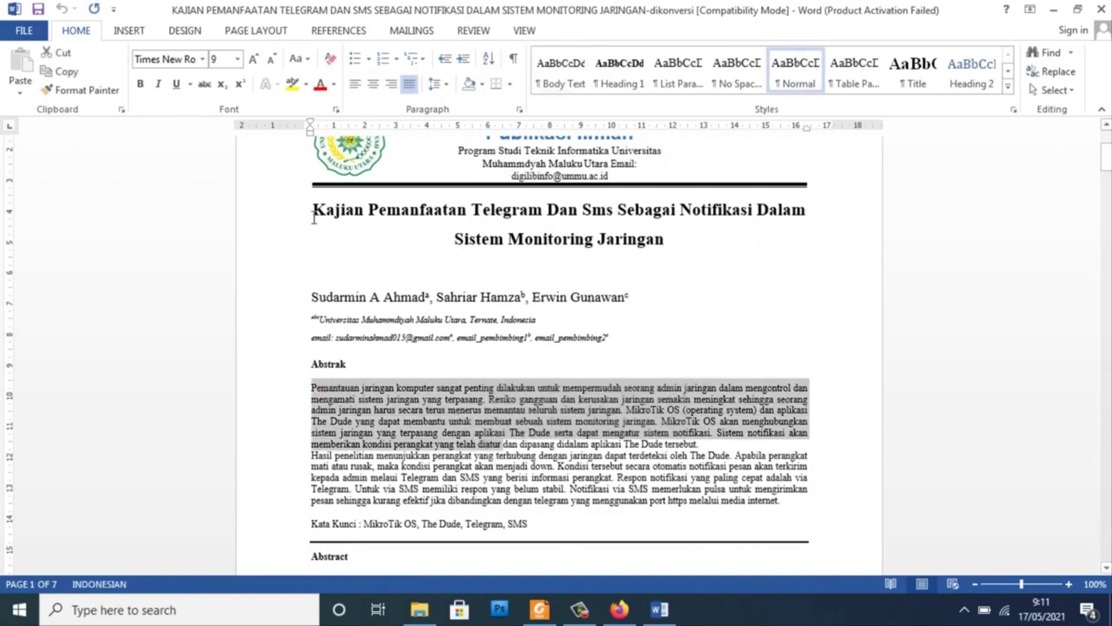
pyautogui.click(285, 219)
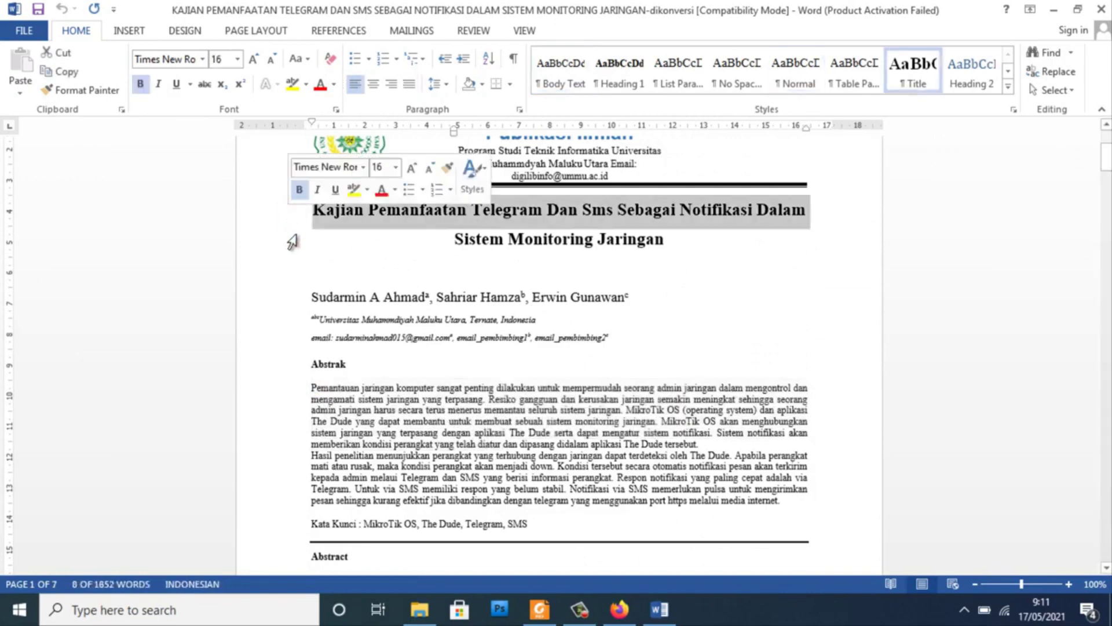
pyautogui.click(455, 239)
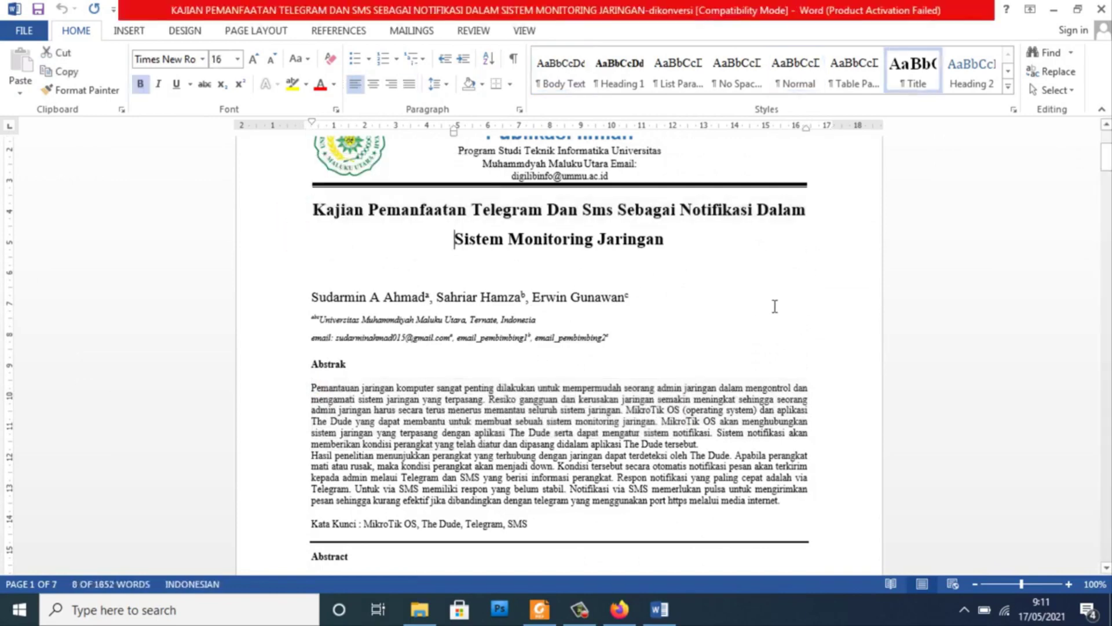
# Compare against the original PDF in Foxit Reader, then return to the Word document
pyautogui.click(533, 615)
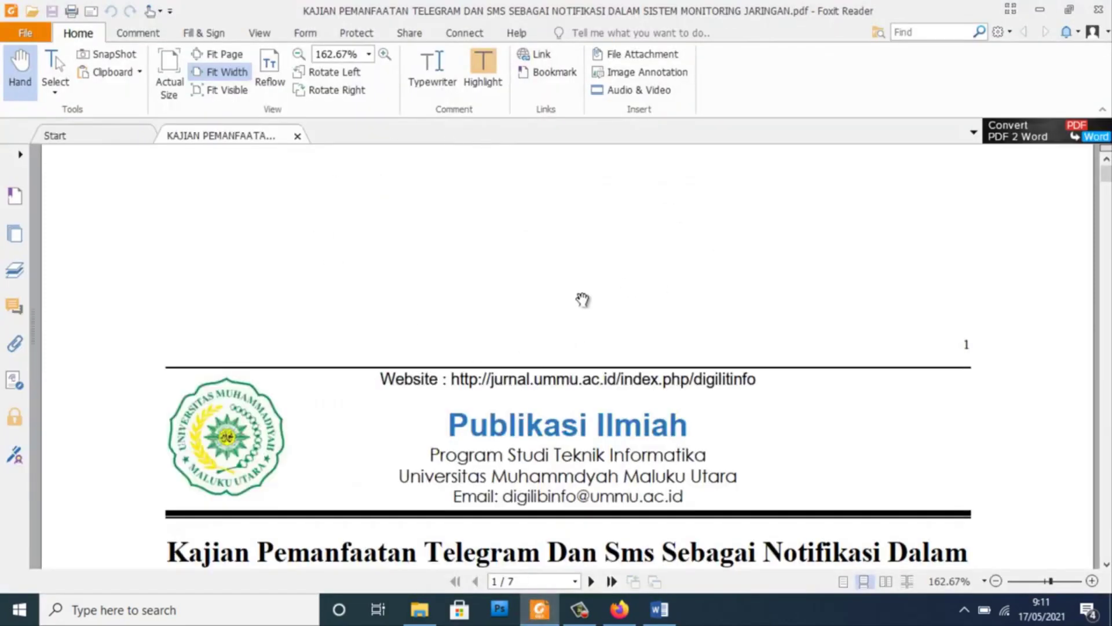
pyautogui.moveTo(1106, 172)
pyautogui.mouseDown()
pyautogui.moveTo(1107, 200)
pyautogui.moveTo(1106, 169)
pyautogui.mouseUp()
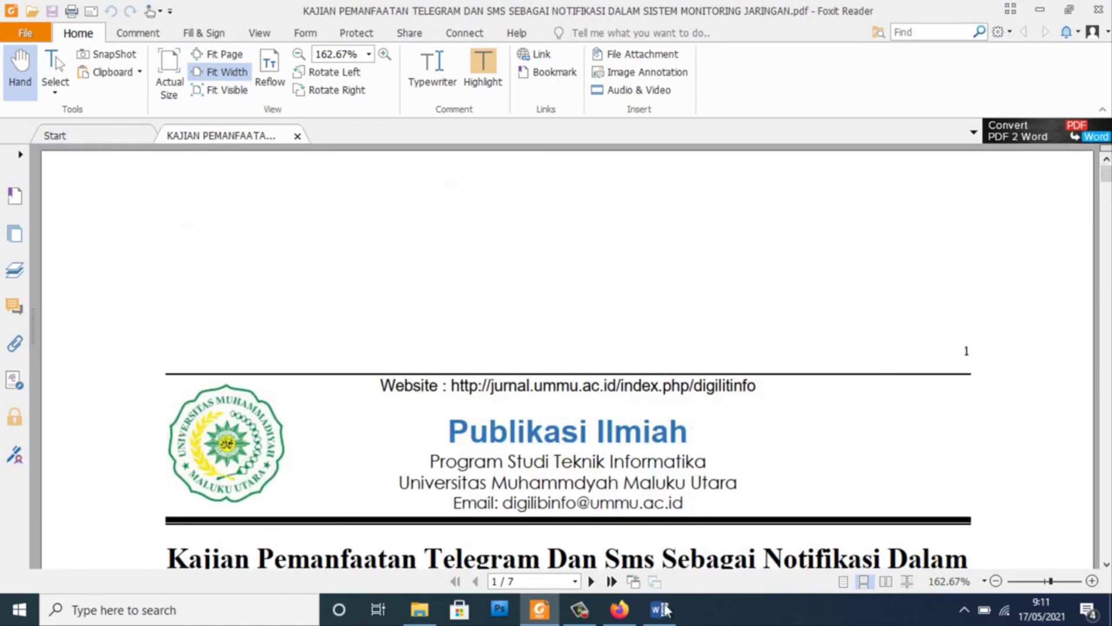
pyautogui.click(665, 609)
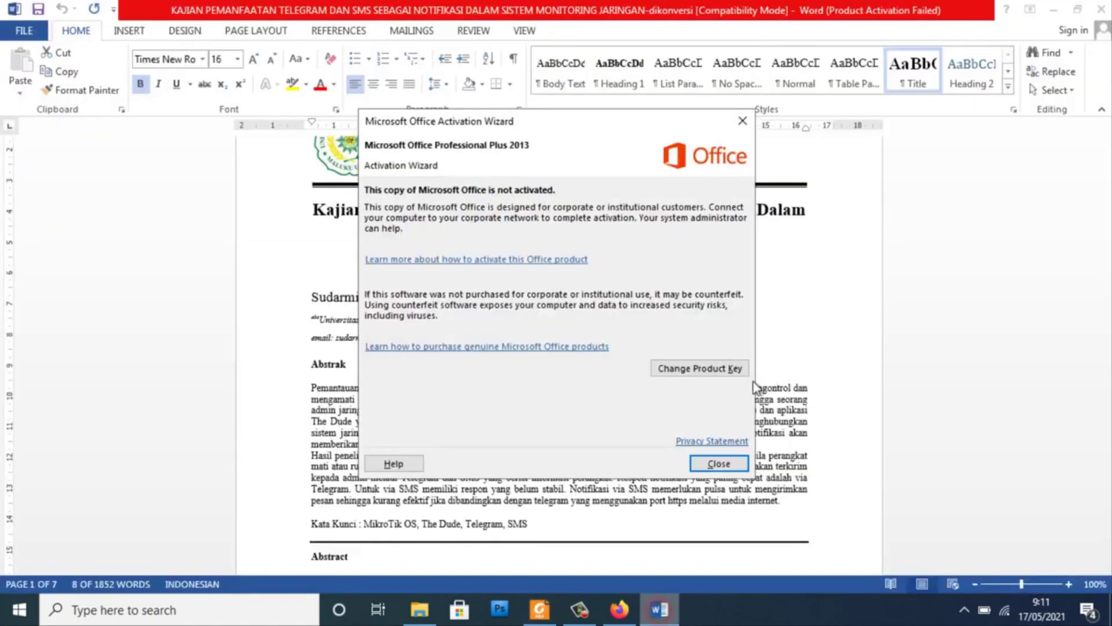
# Close the Microsoft Office Activation Wizard dialog
pyautogui.click(742, 121)
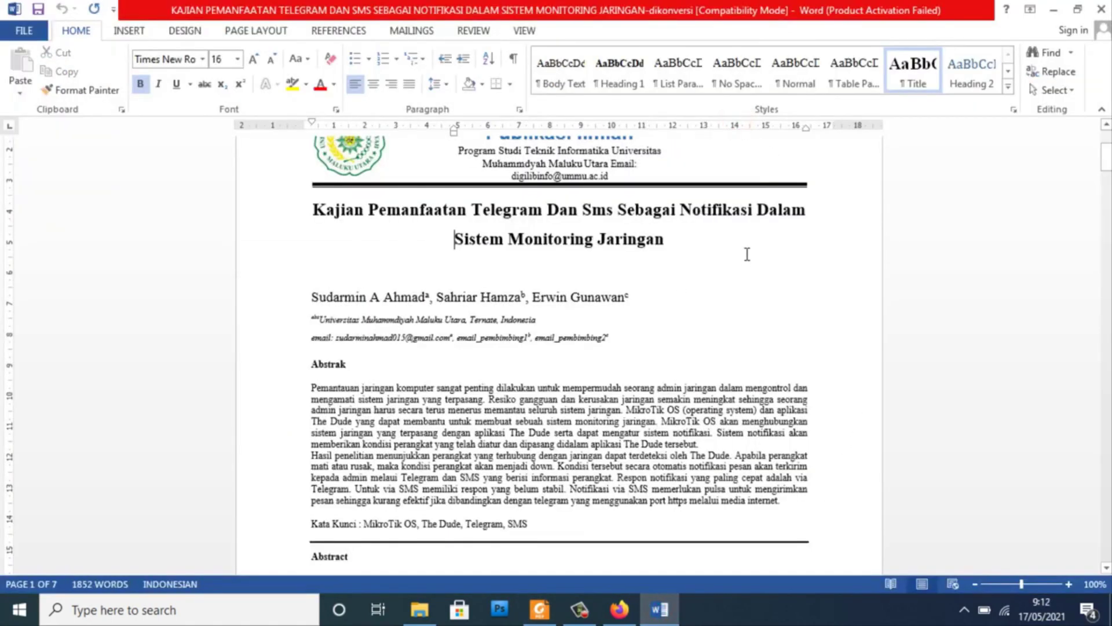